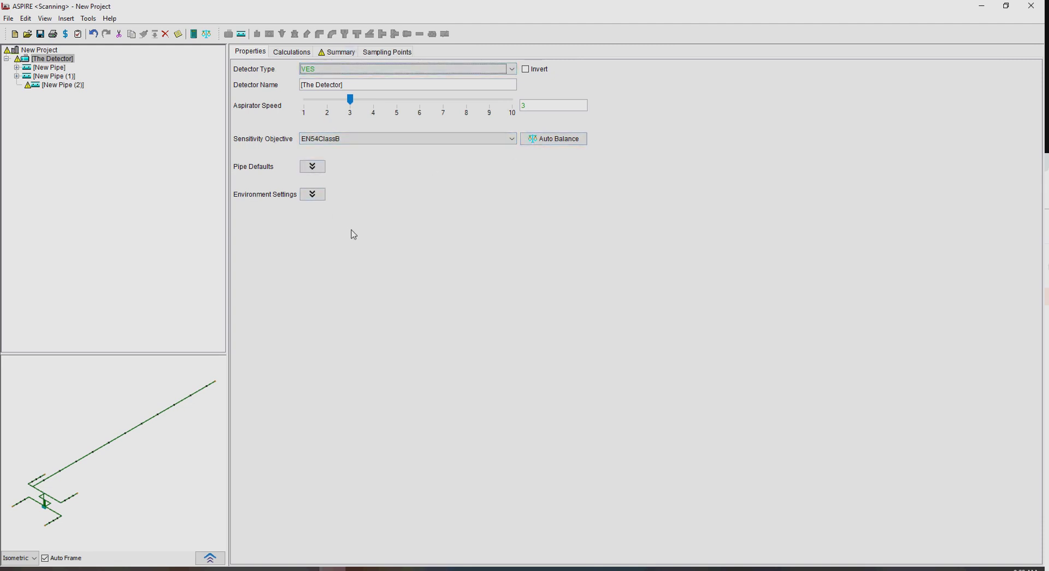
Auto-balance the VES design to get Alert thresholds of 0.107 %/m (Pipes 1–2) and 0.066 %/m (Pipe 3).
{"action": "left_click", "coordinate": [548, 138]}
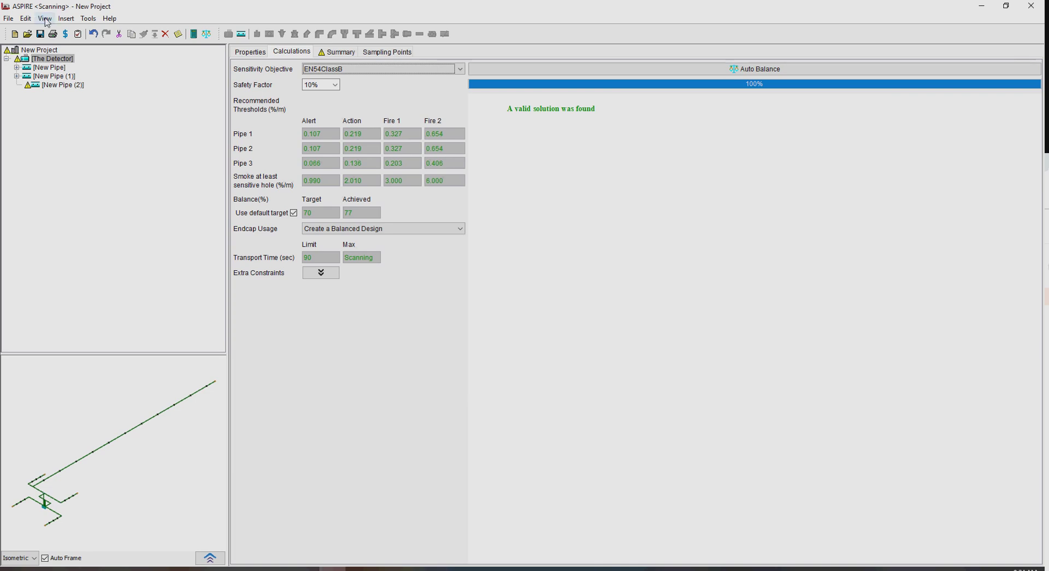
Uncheck View > Scan so pipe thresholds show N/A and maximum transport time reads 59 seconds.
{"action": "left_click", "coordinate": [44, 18]}
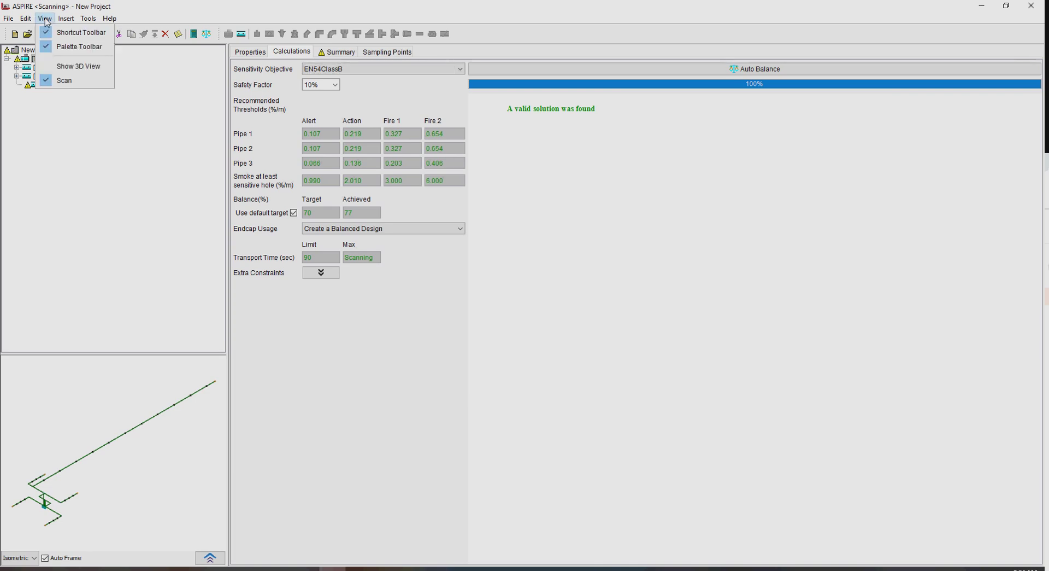
{"action": "left_click", "coordinate": [62, 84]}
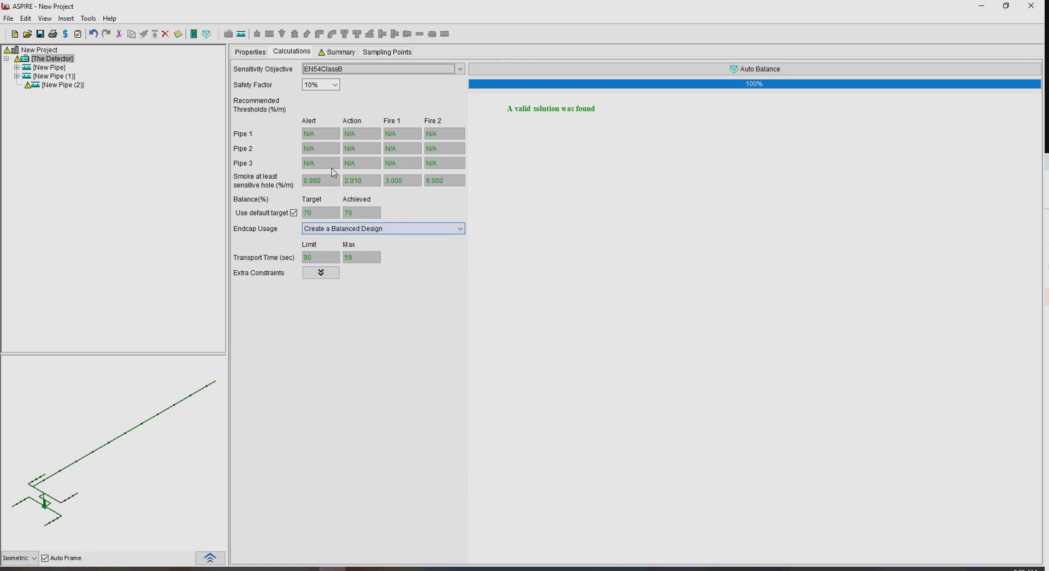
{"action": "left_click", "coordinate": [391, 52]}
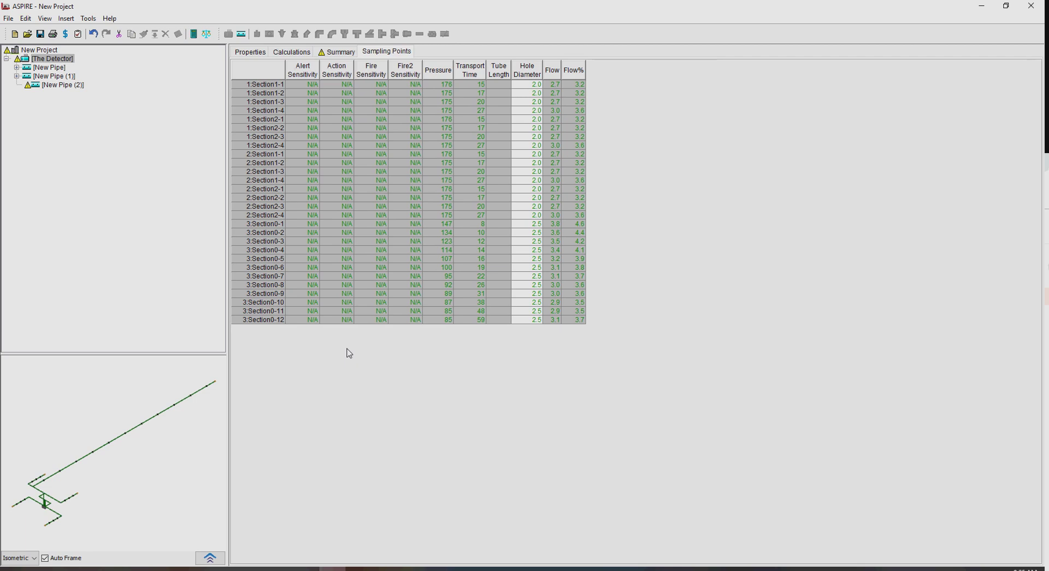
{"action": "left_click", "coordinate": [276, 55]}
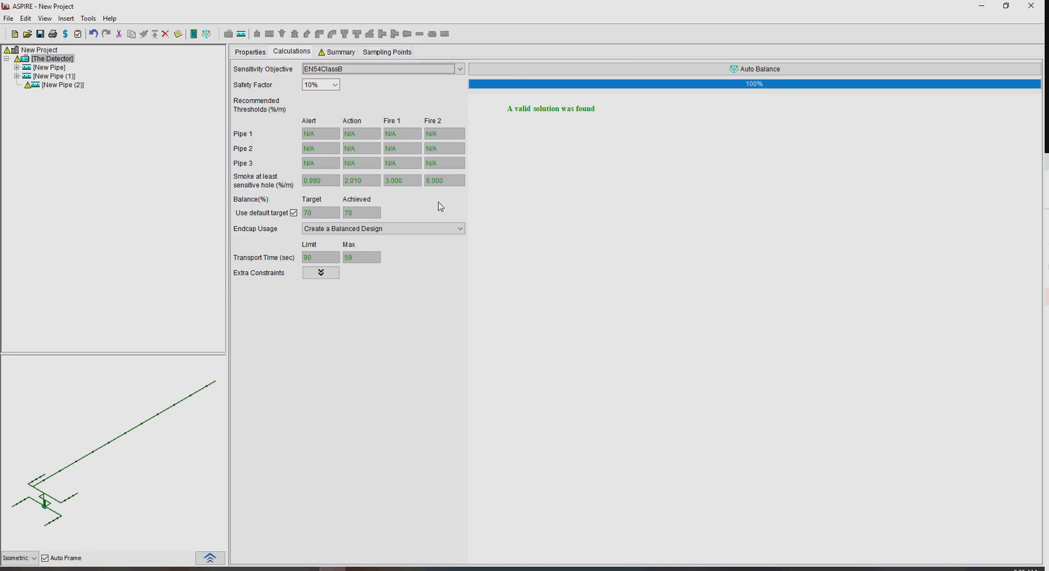
Re-enable scan mode and show the Sampling Points results with per-hole sensitivities, pressures and flows.
{"action": "left_click", "coordinate": [44, 19]}
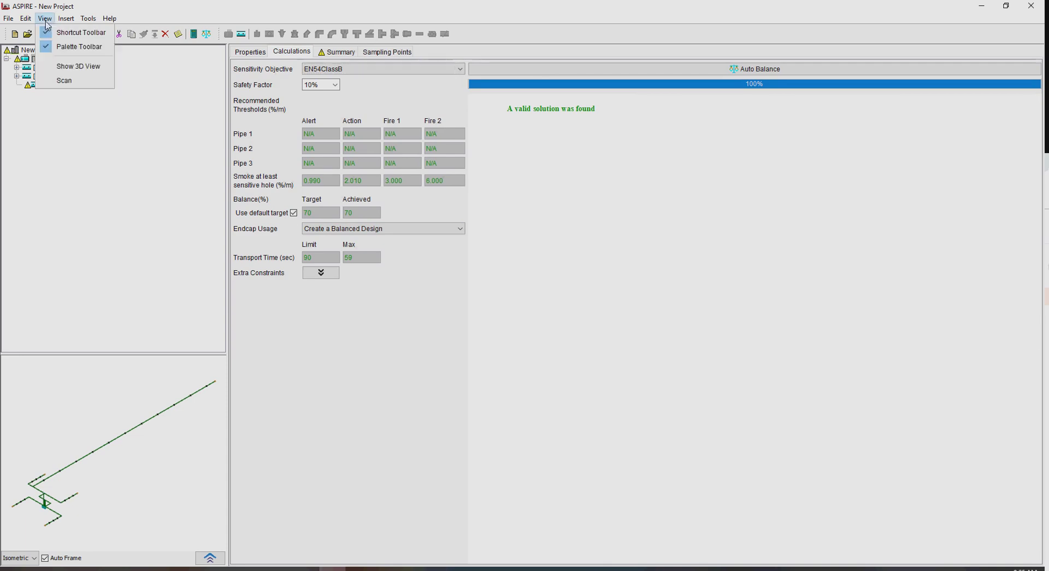
{"action": "left_click", "coordinate": [55, 82]}
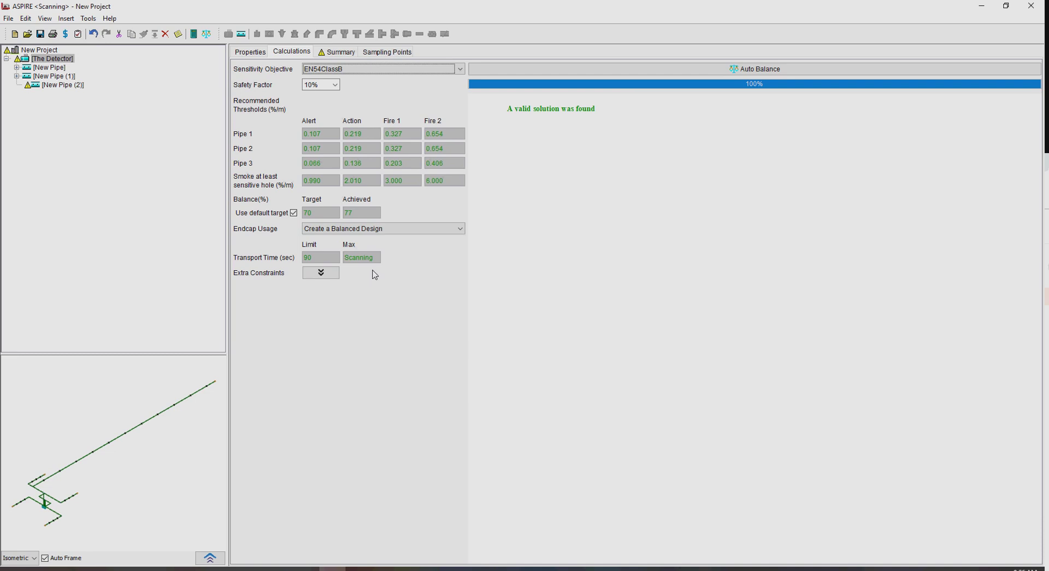
{"action": "left_click", "coordinate": [392, 55]}
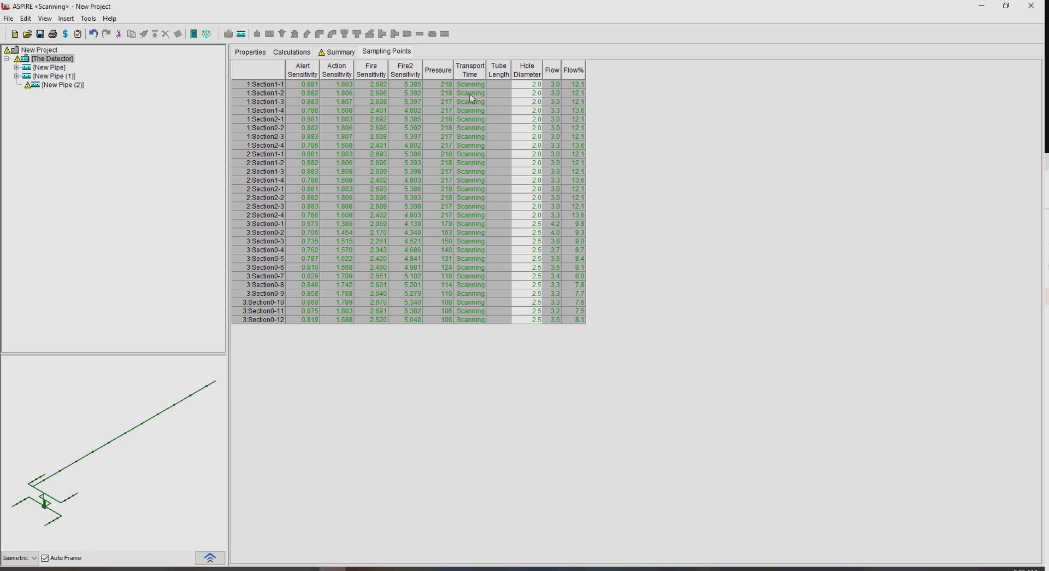
Go back to the Calculations results and check the 77% achieved balance.
{"action": "left_click", "coordinate": [284, 54]}
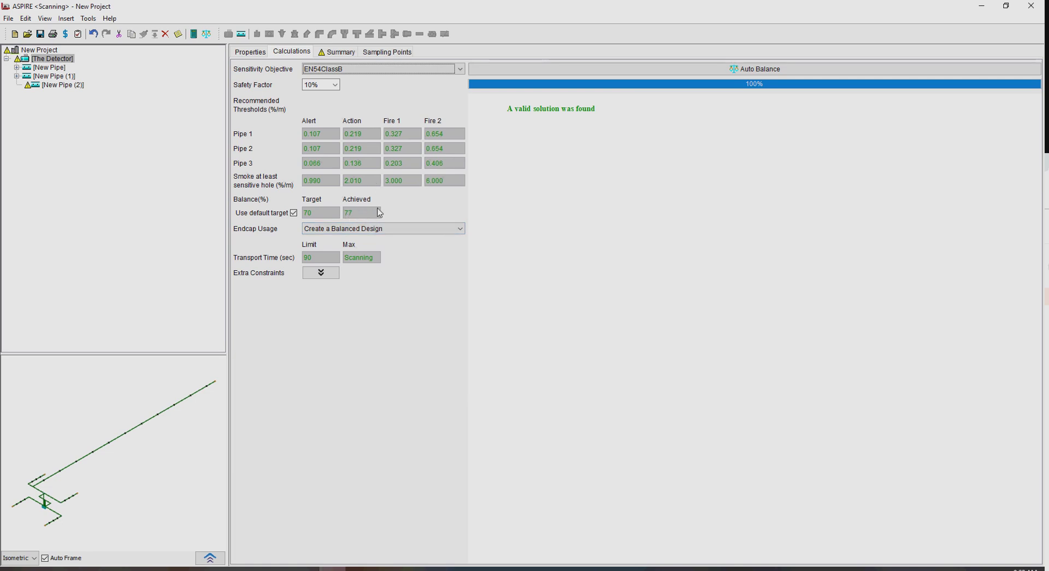
{"action": "mouse_move", "coordinate": [379, 213]}
Uncheck Scan again so thresholds read N/A, with 70% balance and 59-second transport time.
{"action": "left_click", "coordinate": [44, 18]}
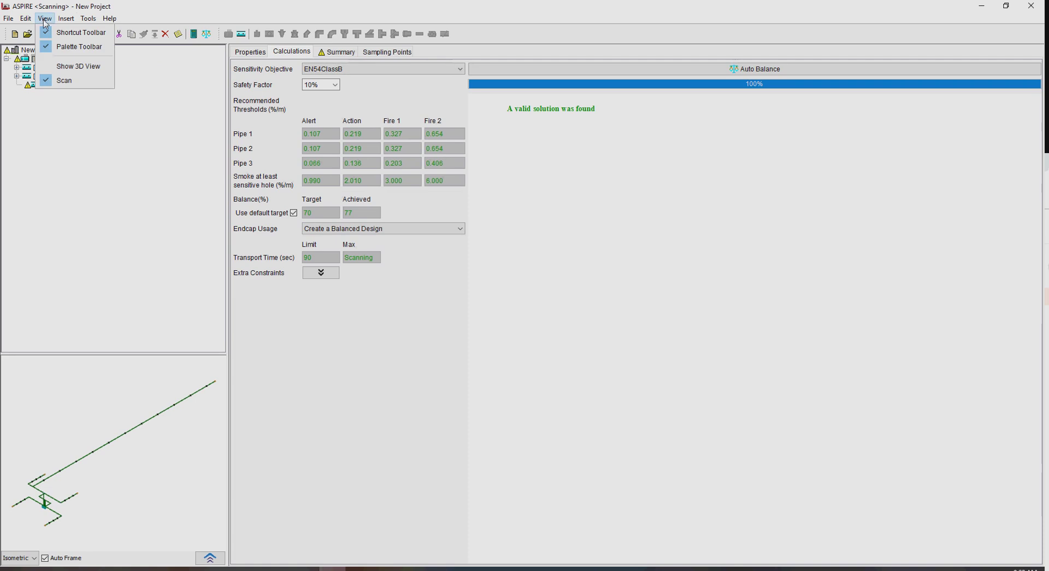
{"action": "left_click", "coordinate": [63, 80]}
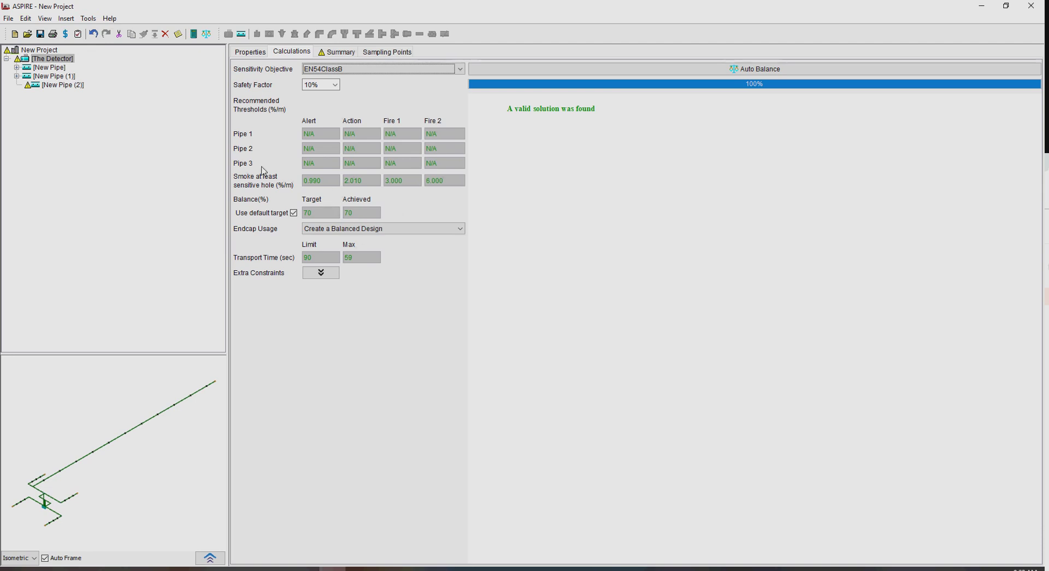
Switch the project interface level to Advanced.
{"action": "left_click", "coordinate": [53, 50]}
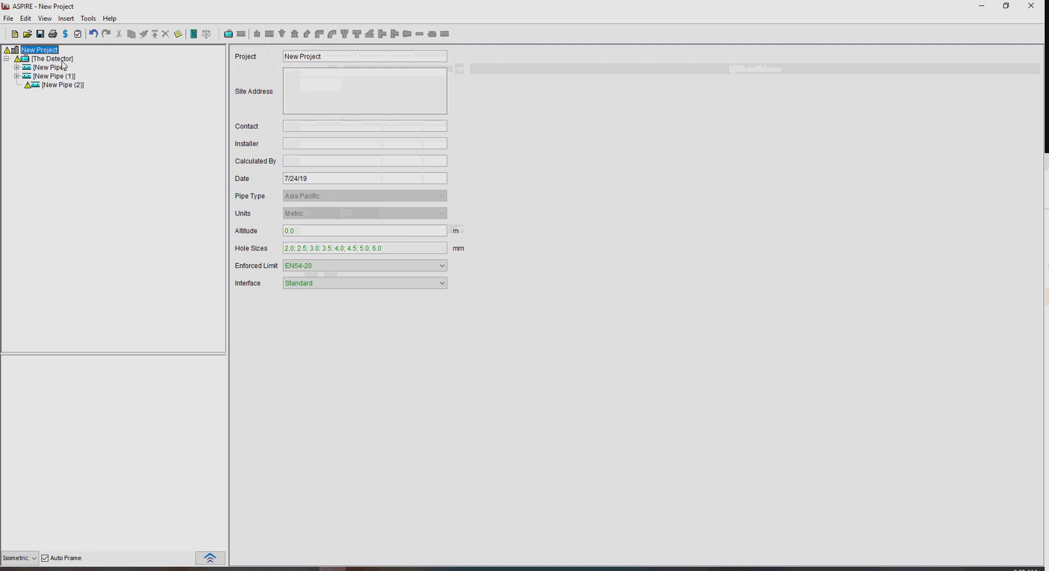
{"action": "left_click", "coordinate": [333, 283]}
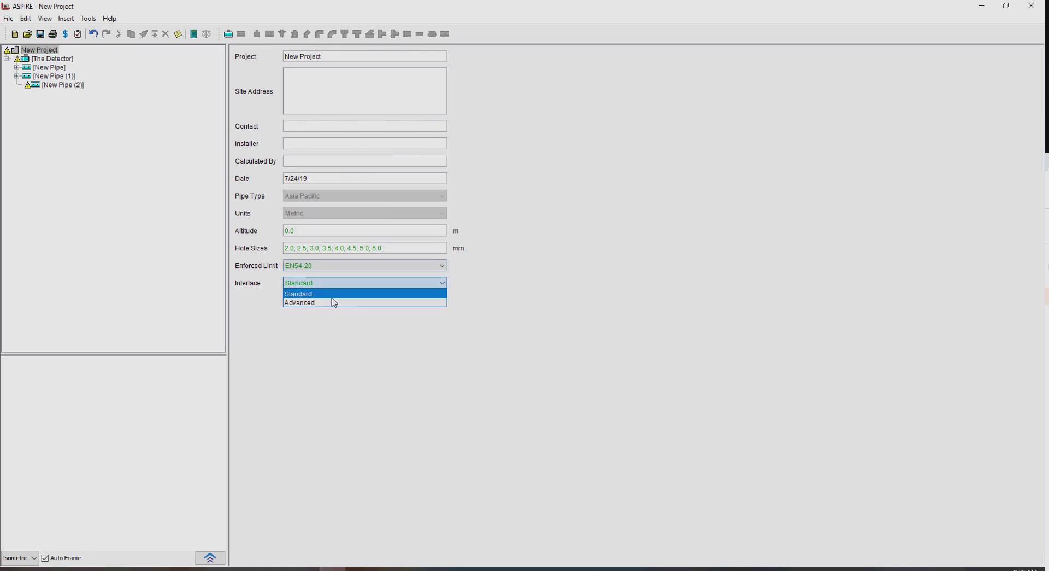
{"action": "left_click", "coordinate": [331, 302]}
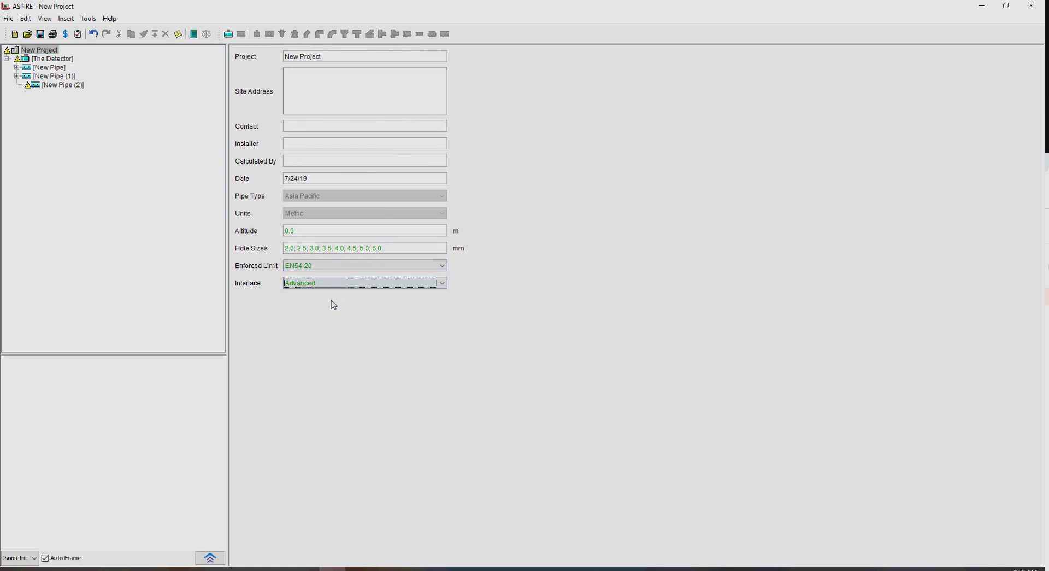
Open the detector's Group Details tab with scan mode turned on.
{"action": "left_click", "coordinate": [52, 59]}
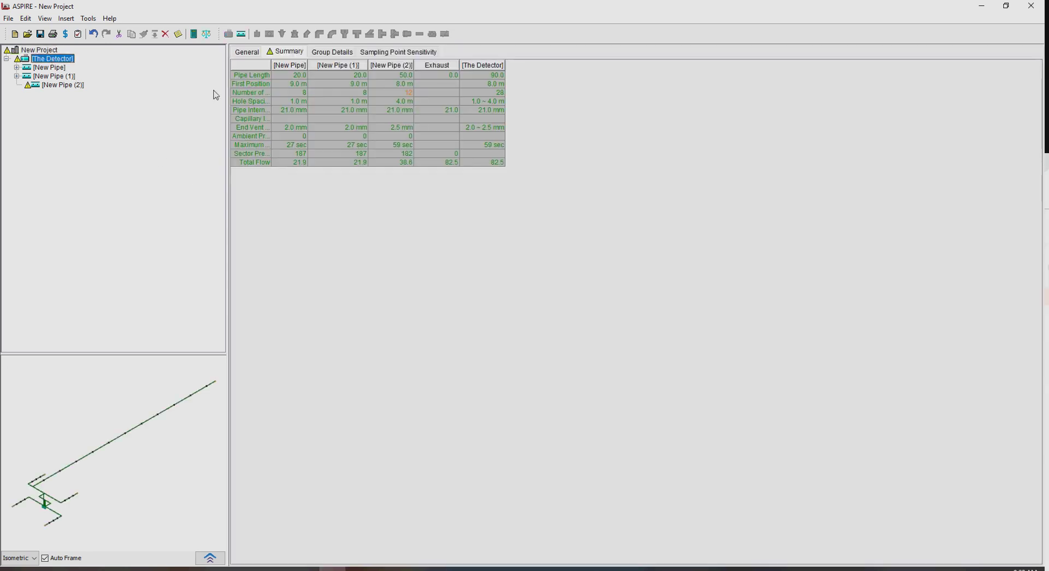
{"action": "left_click", "coordinate": [337, 52]}
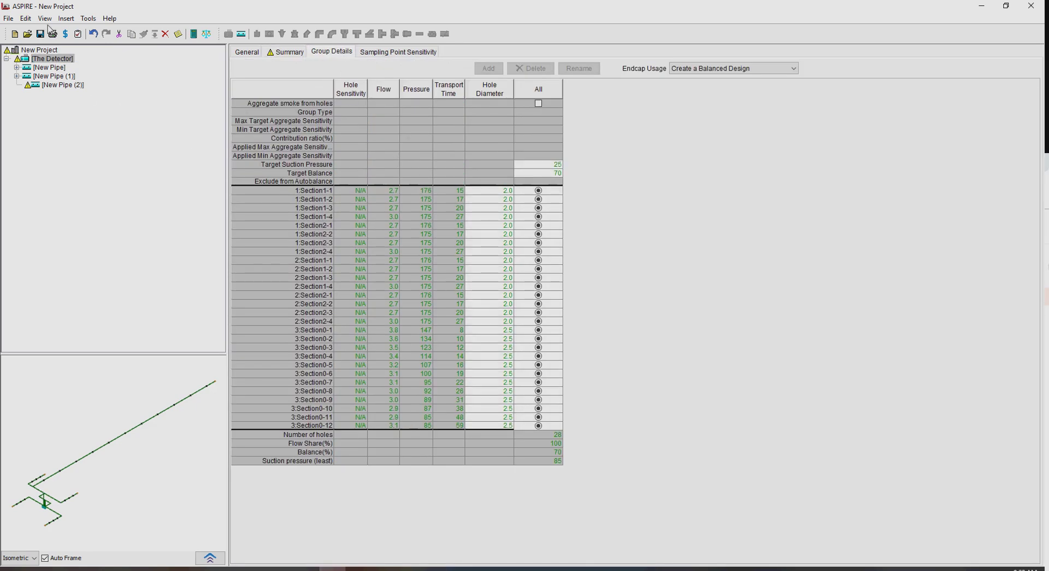
{"action": "left_click", "coordinate": [45, 19]}
{"action": "left_click", "coordinate": [62, 81]}
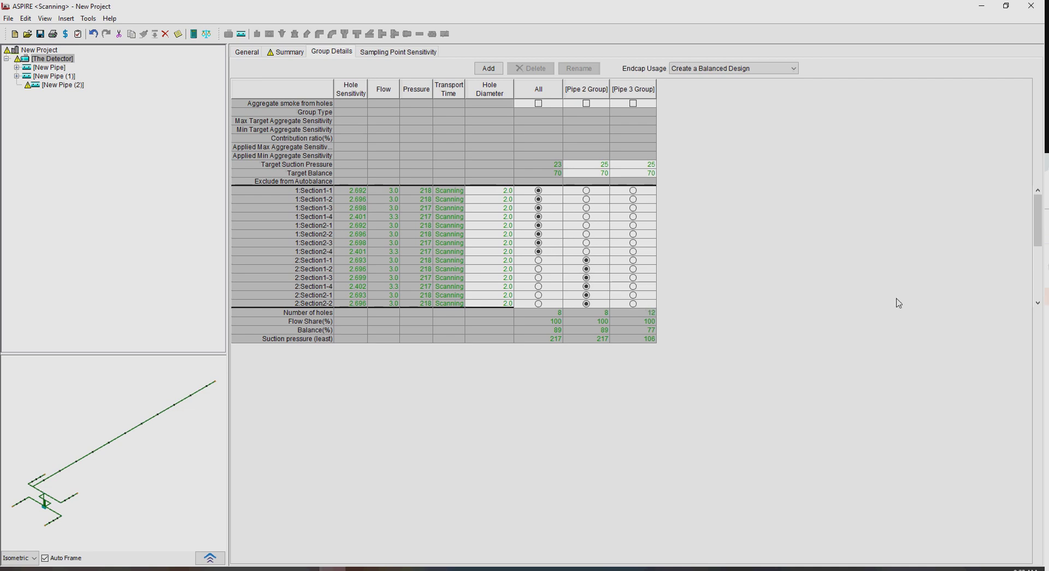
{"action": "mouse_move", "coordinate": [1038, 228]}
{"action": "left_mouse_down"}
{"action": "mouse_move", "coordinate": [1037, 285]}
{"action": "mouse_move", "coordinate": [1037, 236]}
{"action": "left_mouse_up"}
Highlight the All, Pipe 2 Group and Pipe 3 Group holes in the 3-D view in turn.
{"action": "left_click", "coordinate": [532, 91]}
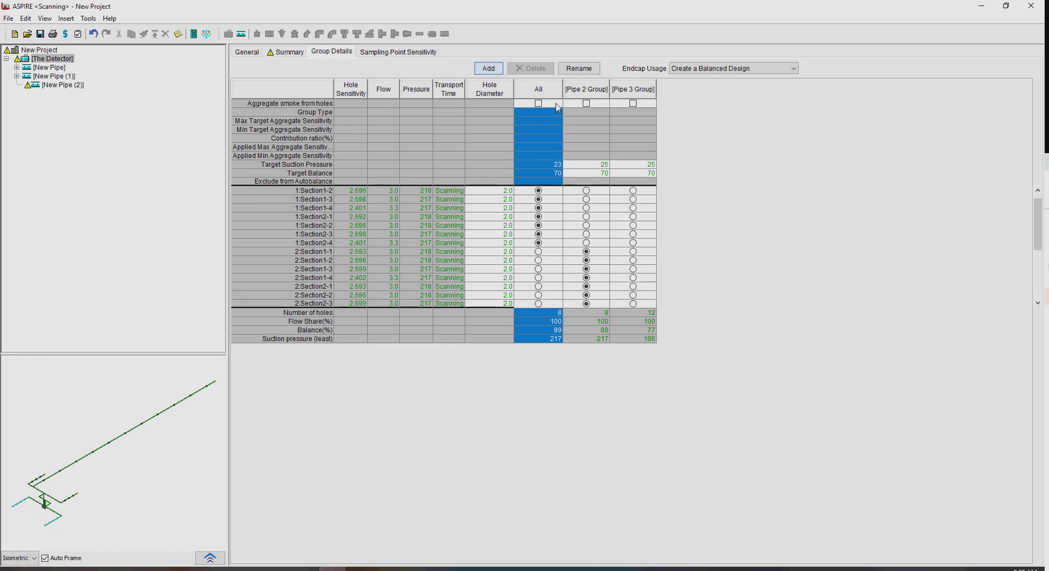
{"action": "left_click", "coordinate": [579, 94]}
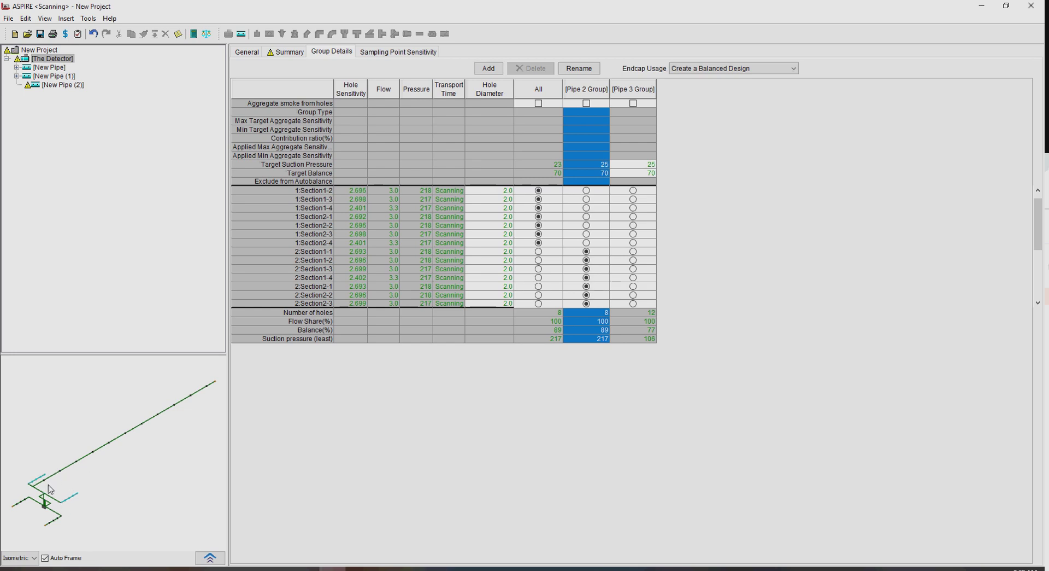
{"action": "left_click", "coordinate": [645, 93]}
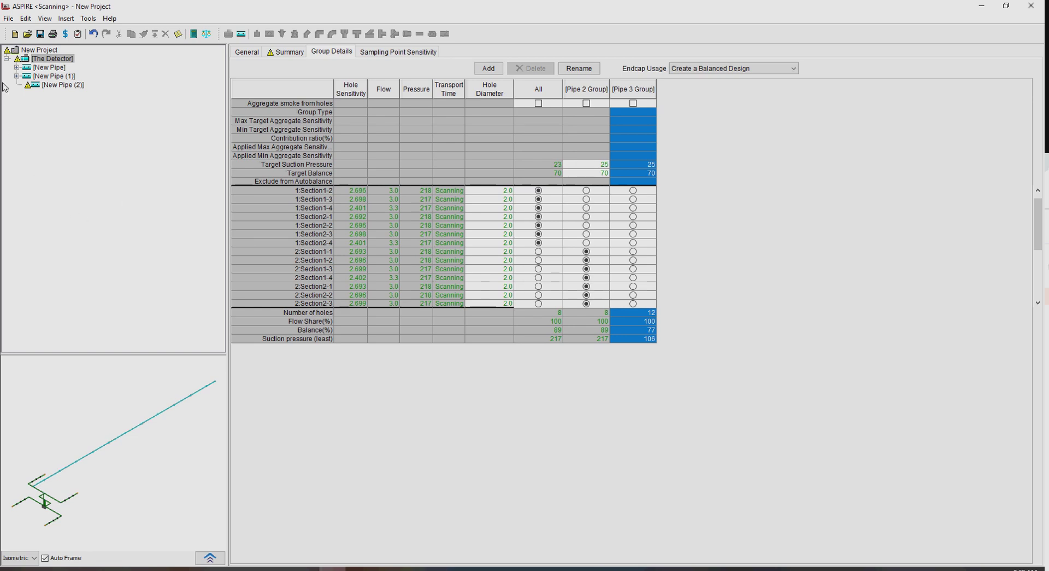
Turn scan off and inspect the All group's 28 holes, briefly viewing New Pipe before returning.
{"action": "left_click", "coordinate": [45, 18]}
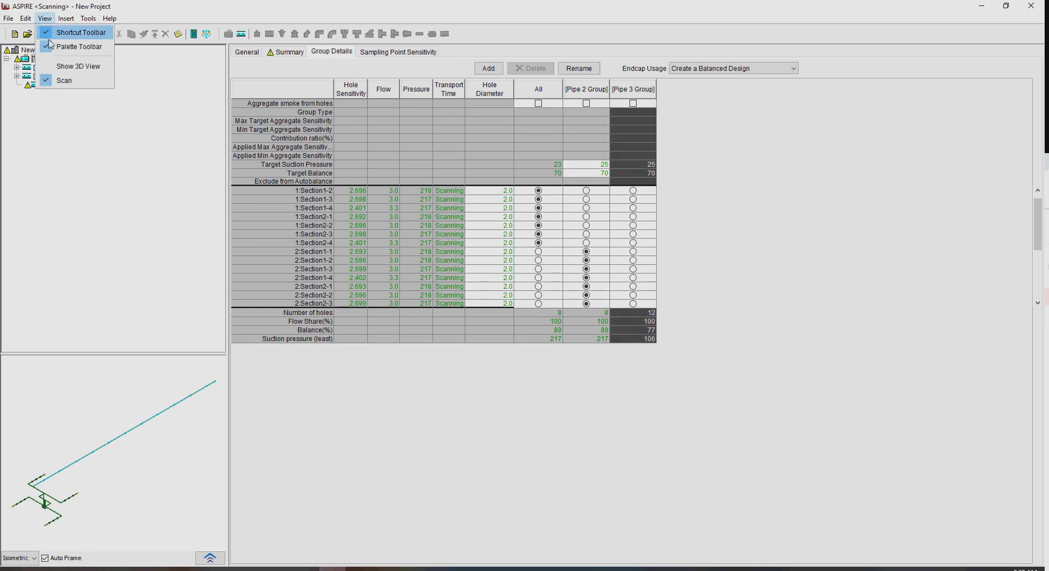
{"action": "left_click", "coordinate": [52, 83]}
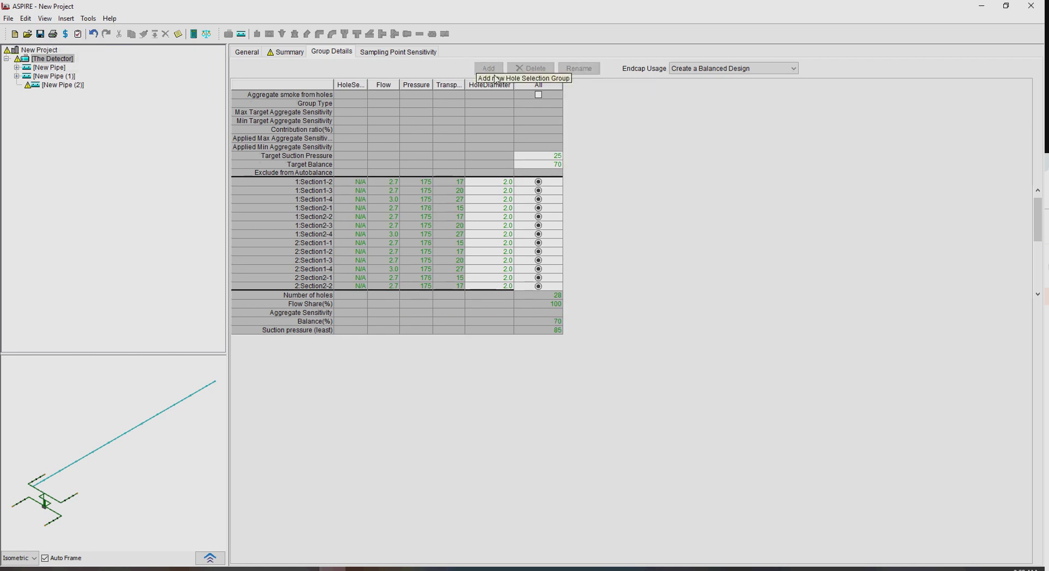
{"action": "left_click", "coordinate": [553, 86]}
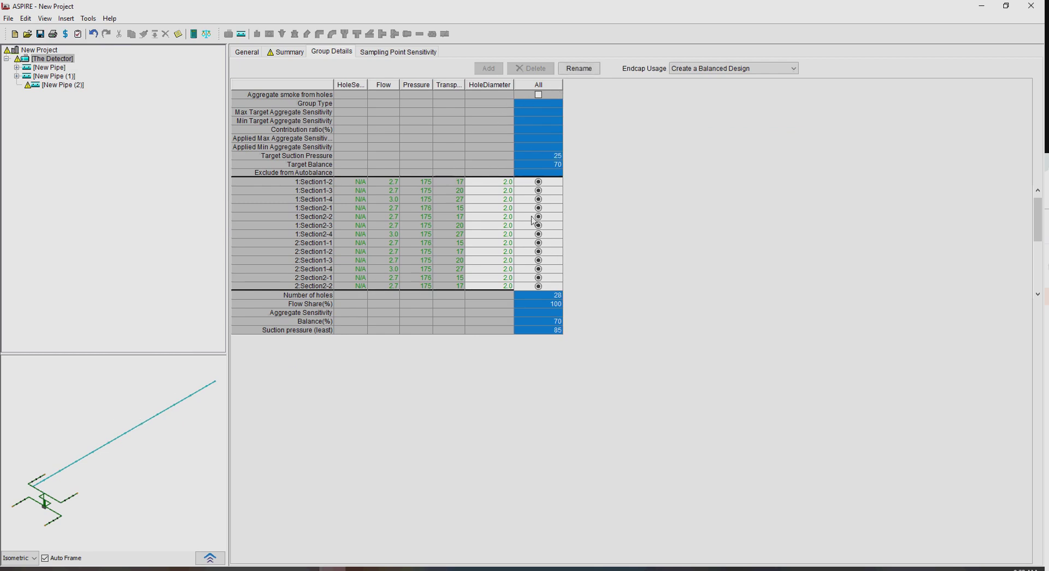
{"action": "left_click", "coordinate": [49, 68]}
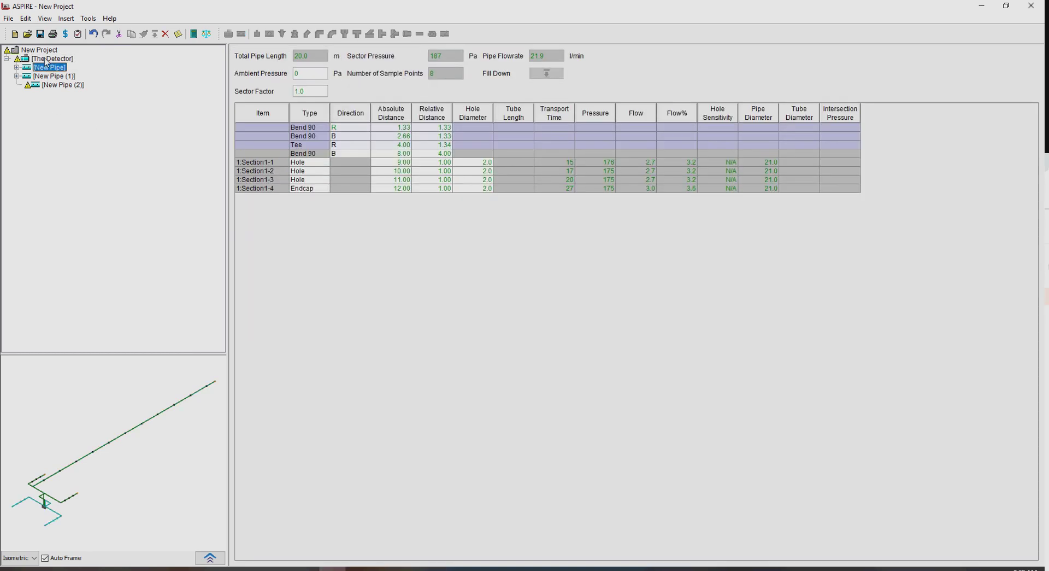
{"action": "left_click", "coordinate": [47, 59]}
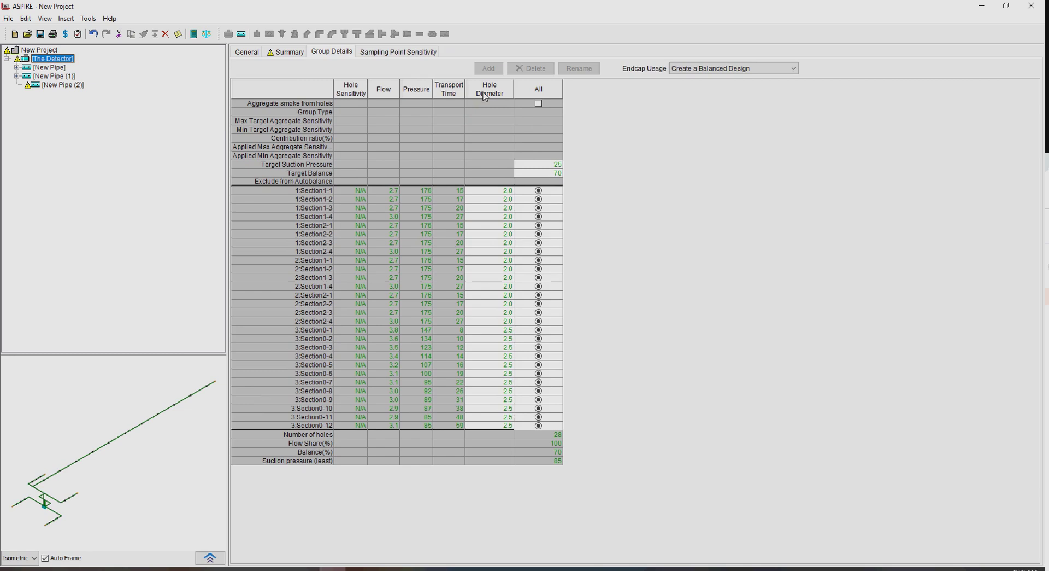
{"action": "left_click", "coordinate": [407, 53]}
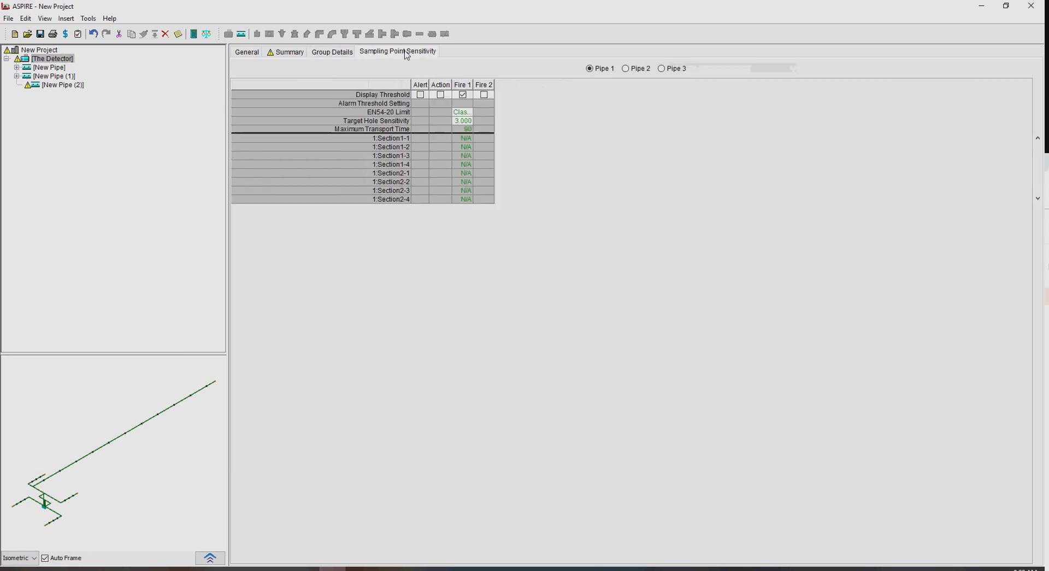
{"action": "left_click", "coordinate": [337, 52]}
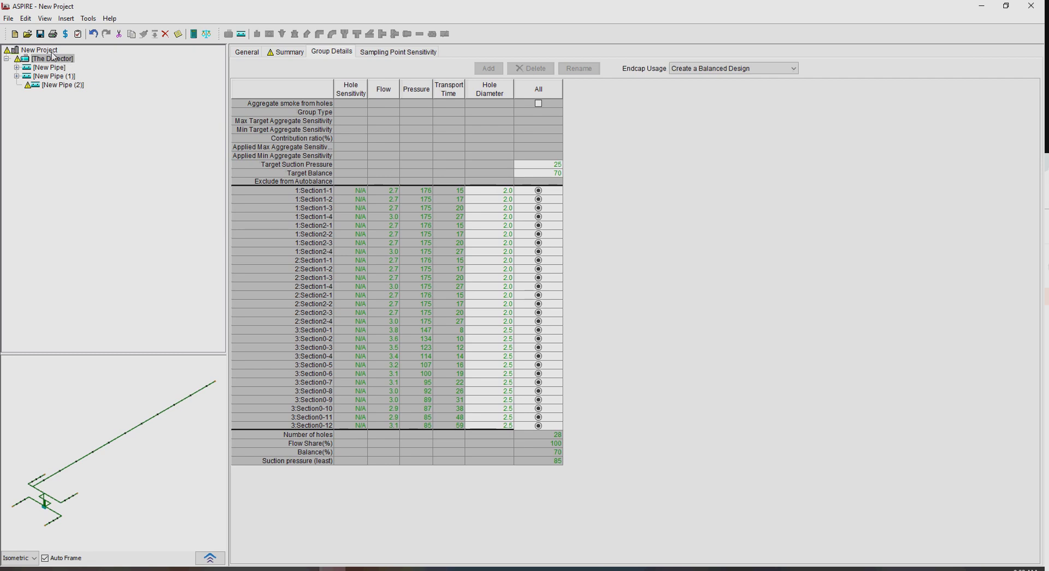
Set the project Interface to Standard and return to The Detector's calculation results.
{"action": "left_click", "coordinate": [248, 54]}
{"action": "left_click", "coordinate": [284, 53]}
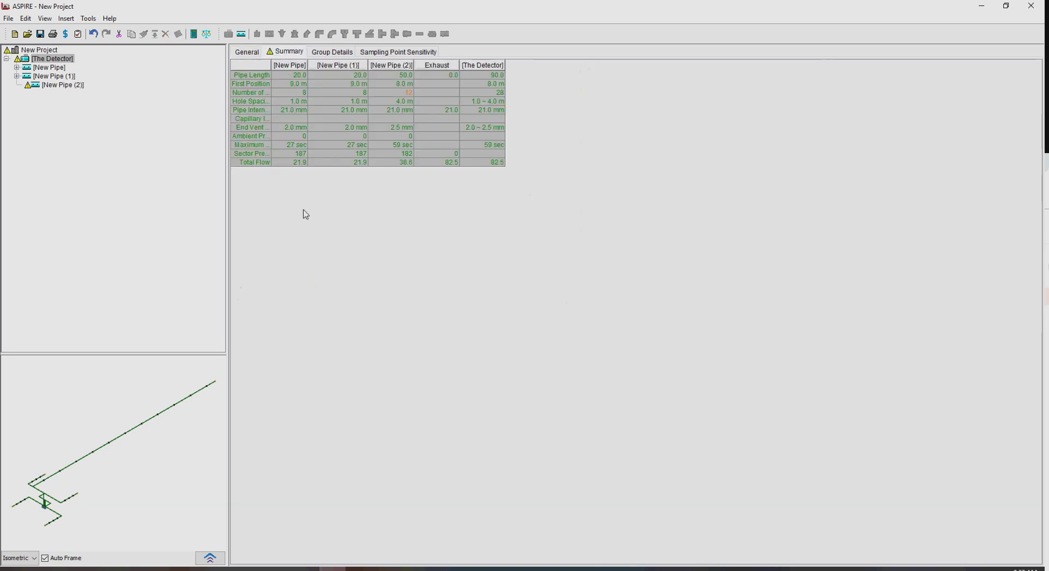
{"action": "left_click", "coordinate": [55, 51]}
{"action": "left_click", "coordinate": [323, 283]}
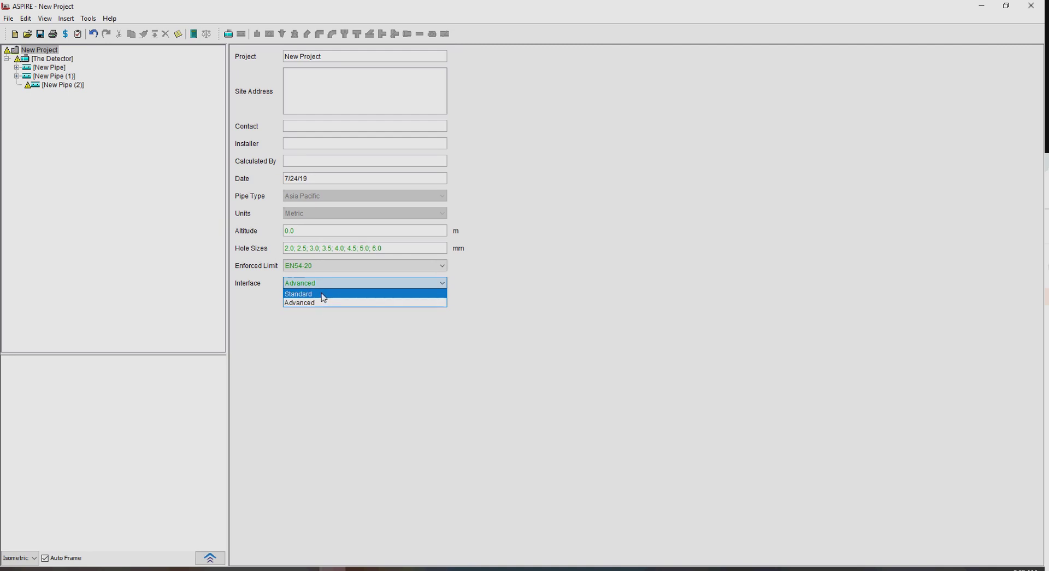
{"action": "left_click", "coordinate": [323, 294]}
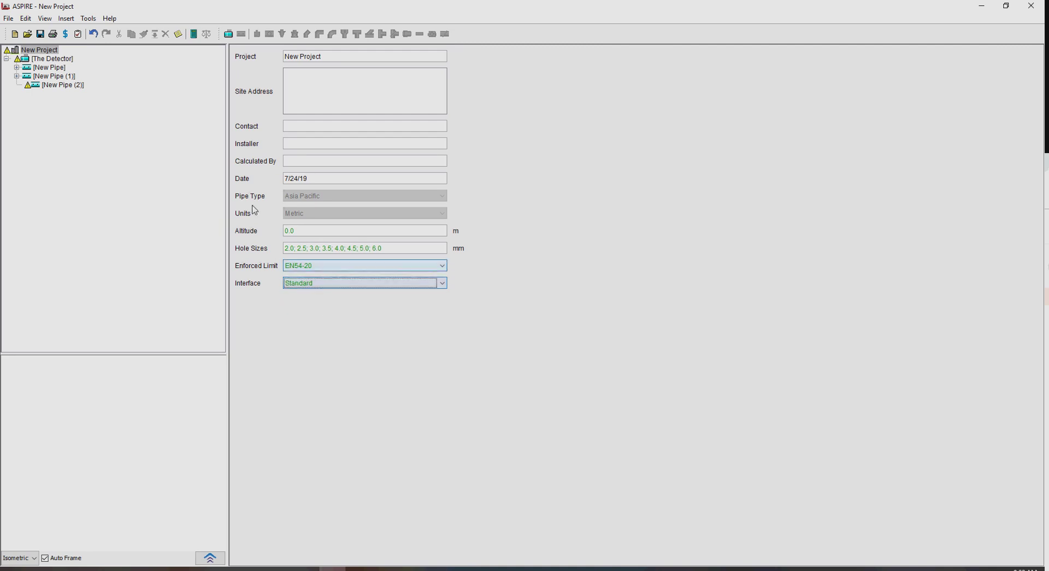
{"action": "left_click", "coordinate": [50, 60]}
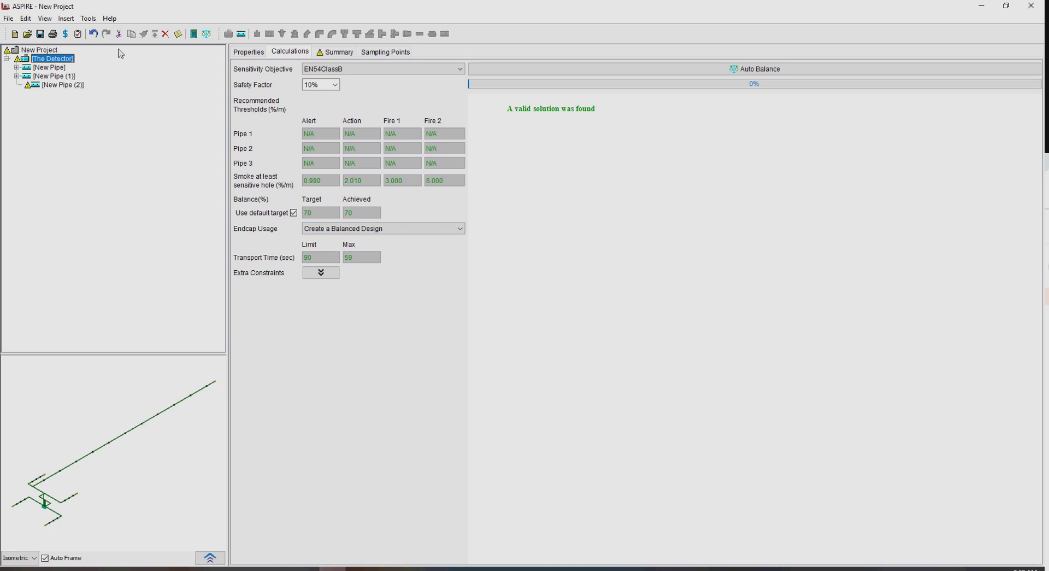
Re-enable scan mode so Pipes 1–2 show 0.107 %/m and Pipe 3 0.066 %/m thresholds.
{"action": "left_click", "coordinate": [45, 18]}
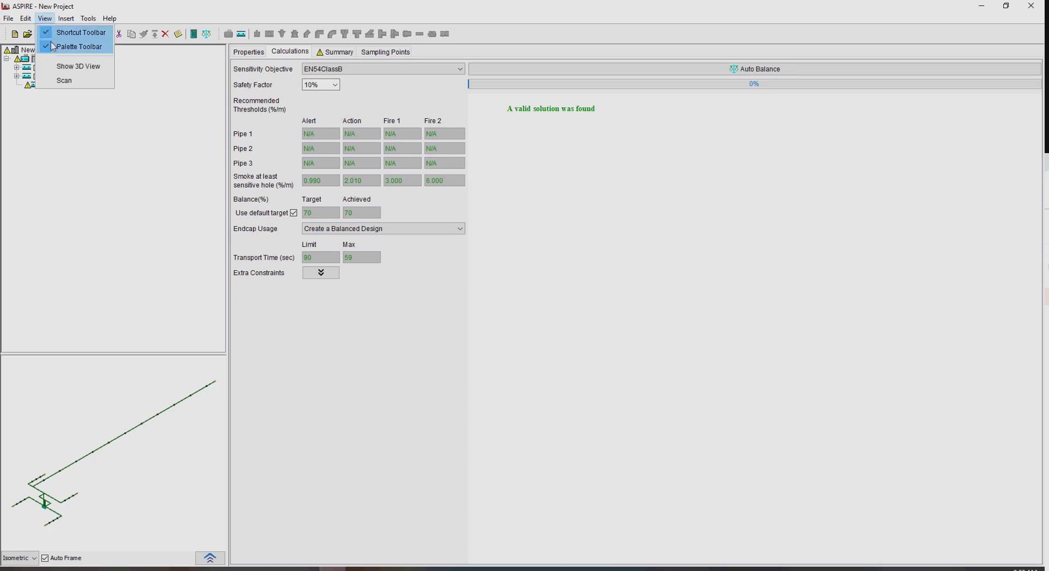
{"action": "left_click", "coordinate": [63, 82]}
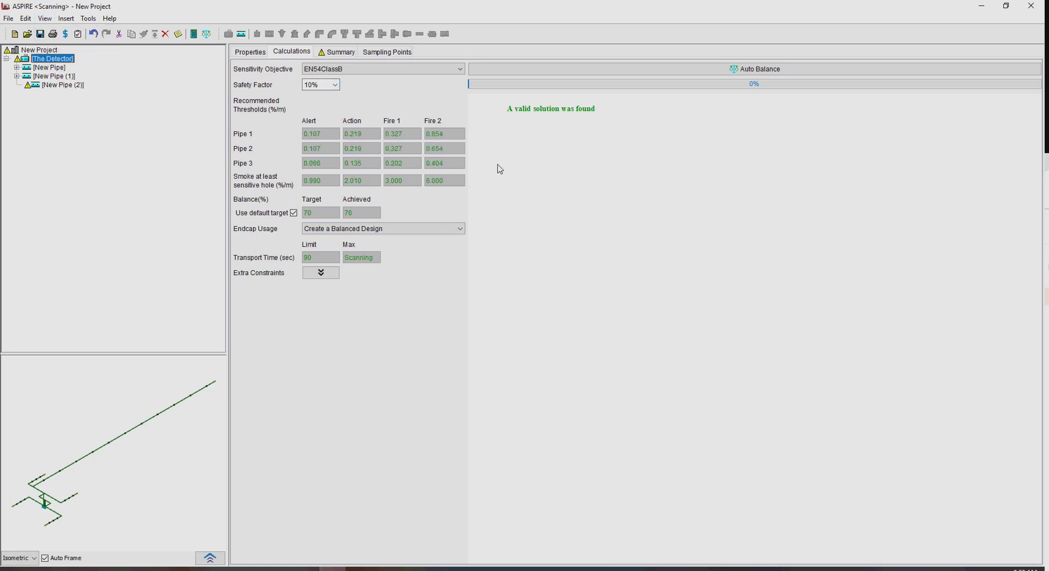